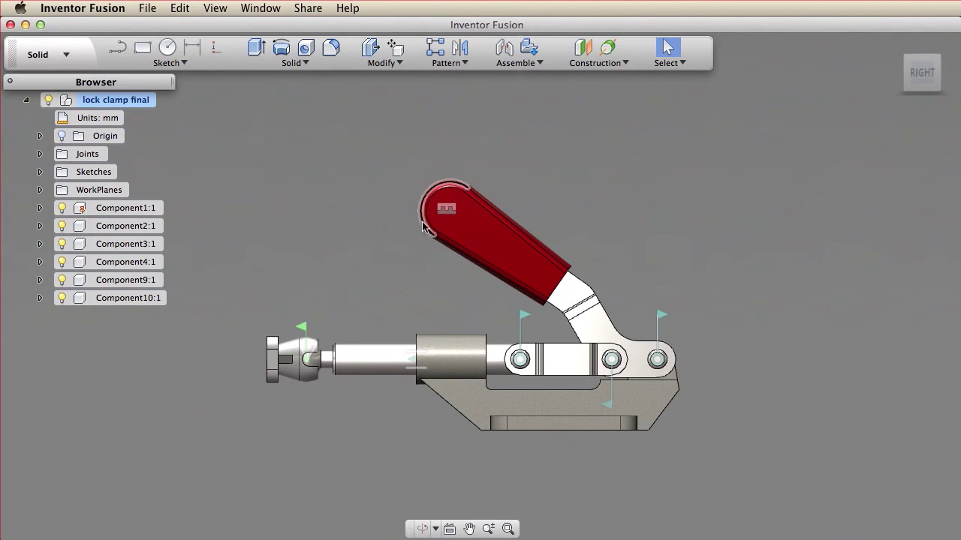
Swing the handle in lock clamp final to demonstrate the clamp's motion.
drag(433, 216, 551, 243)
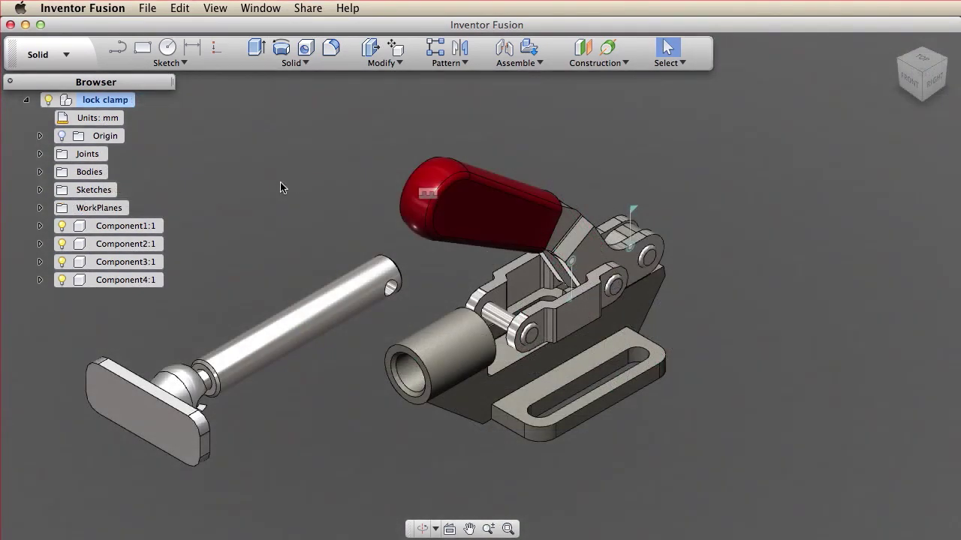
Select Component1:1 through Component4:1 in the browser, then clear the selection.
click(138, 227)
shift+click(126, 245)
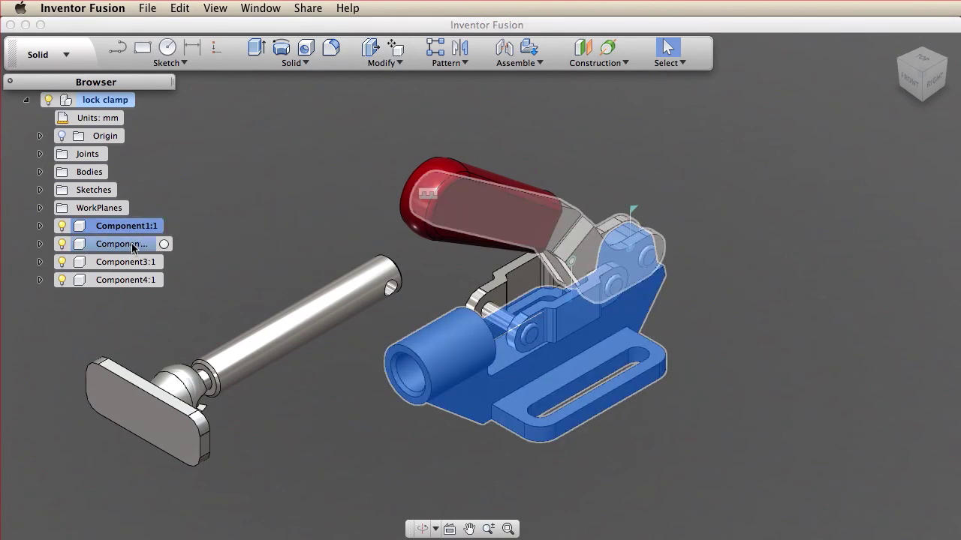
shift+click(125, 262)
shift+click(120, 280)
shift+click(119, 280)
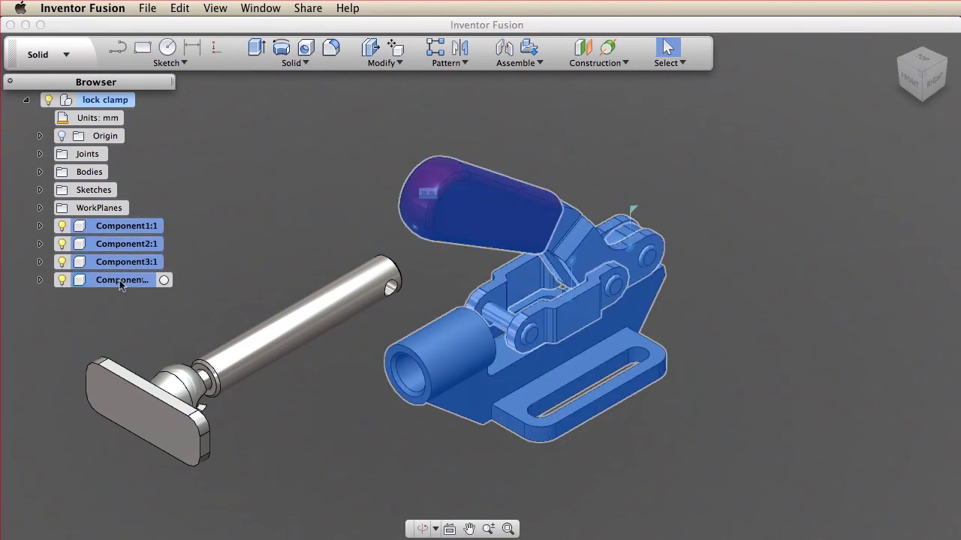
click(115, 303)
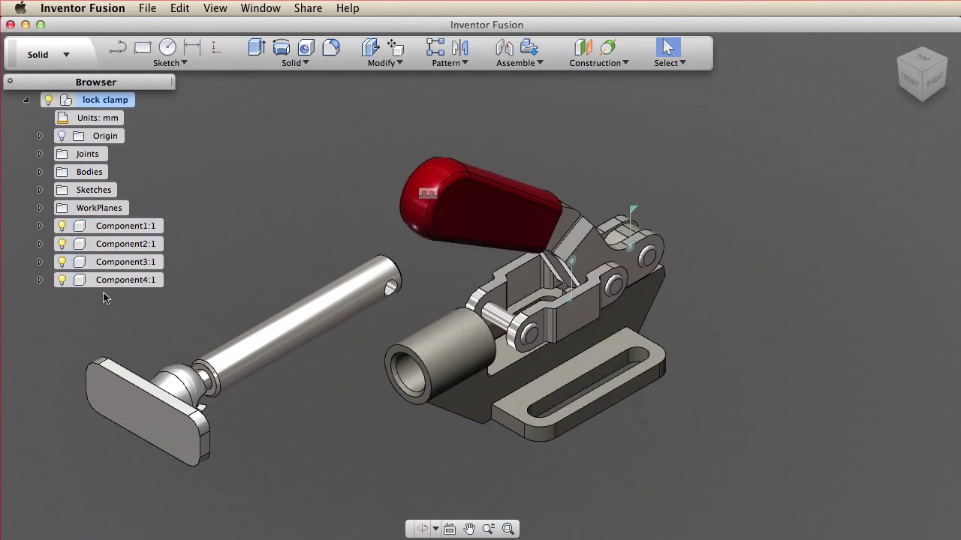
Create components from Body3 (pad and ball) and Body4 (pushrod).
click(40, 172)
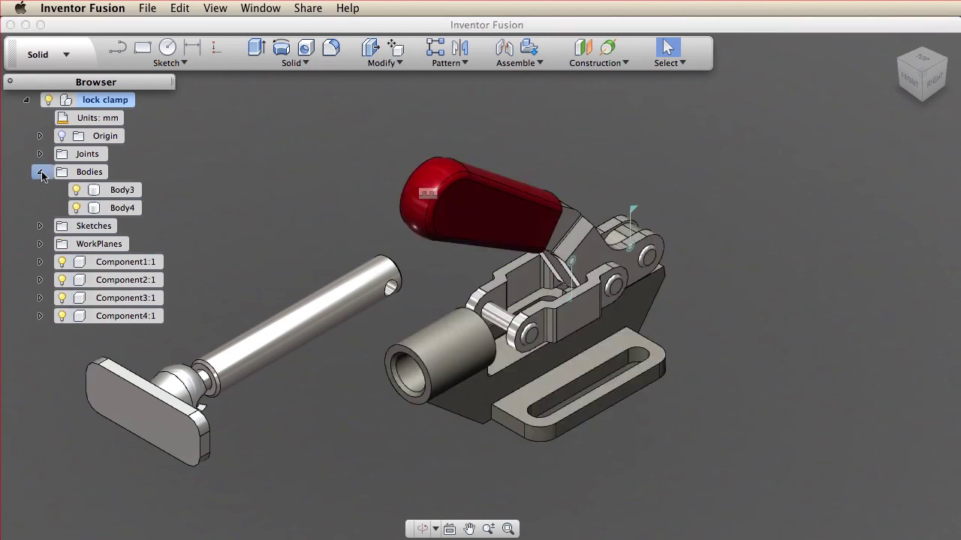
click(94, 192)
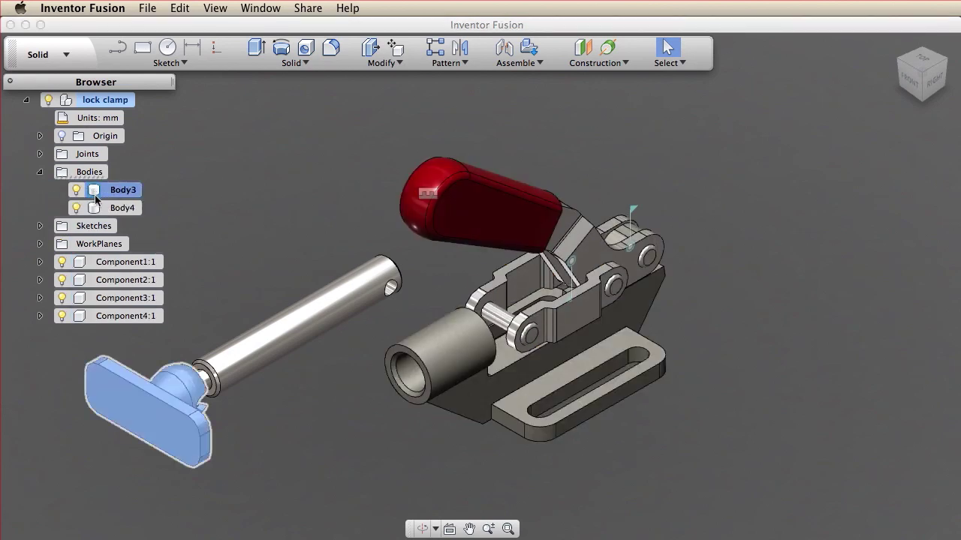
shift+click(101, 210)
right_click(102, 209)
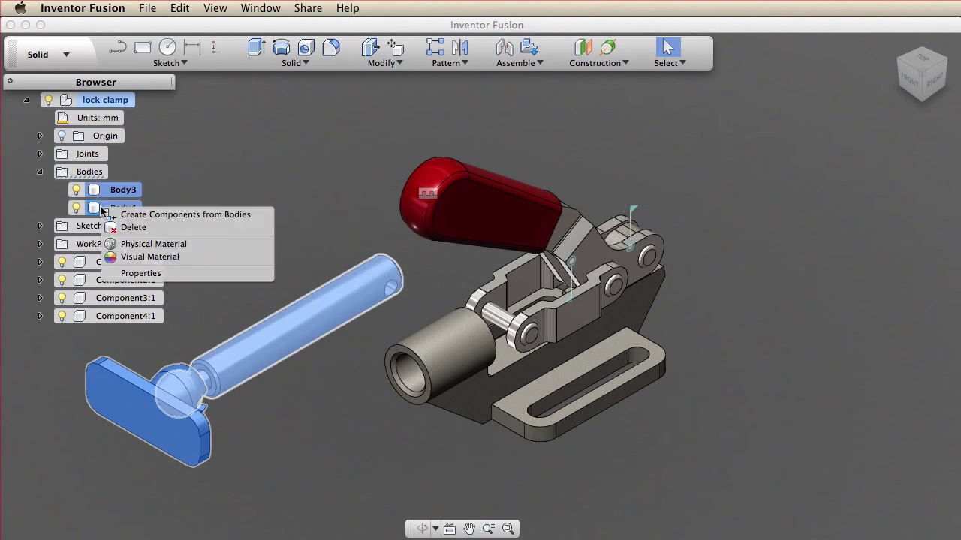
click(153, 215)
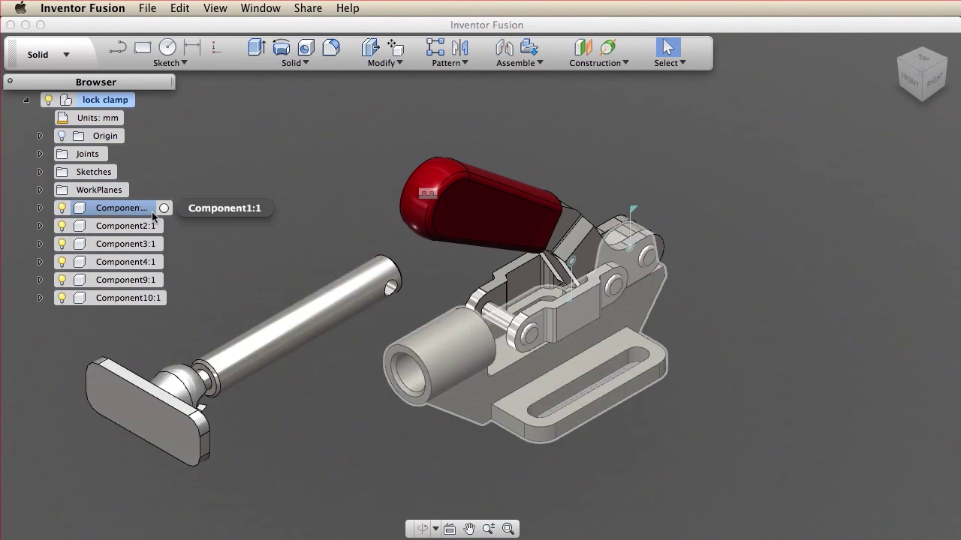
Select the new Component9:1 and Component10:1, then pull the pushrod away from the ball end.
click(121, 281)
shift+click(114, 302)
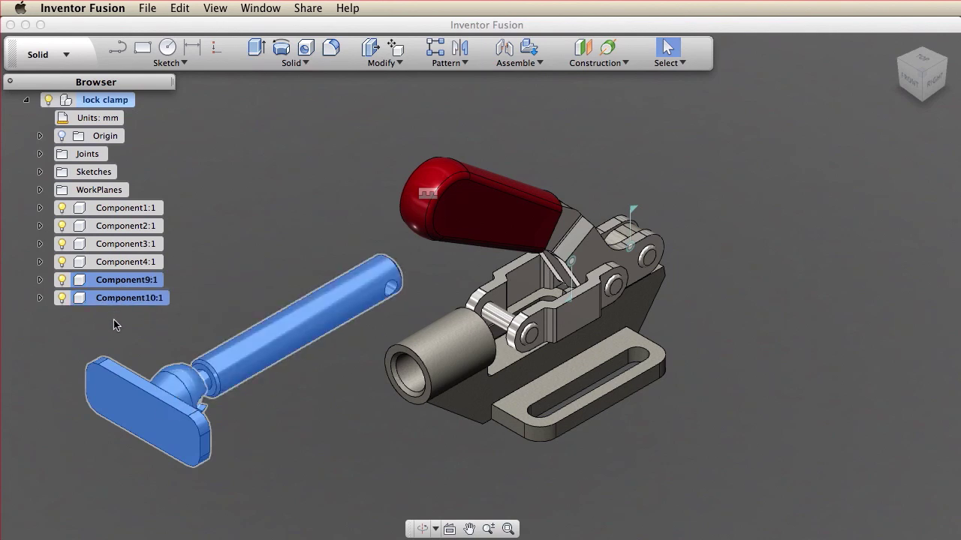
click(114, 320)
drag(225, 346, 278, 329)
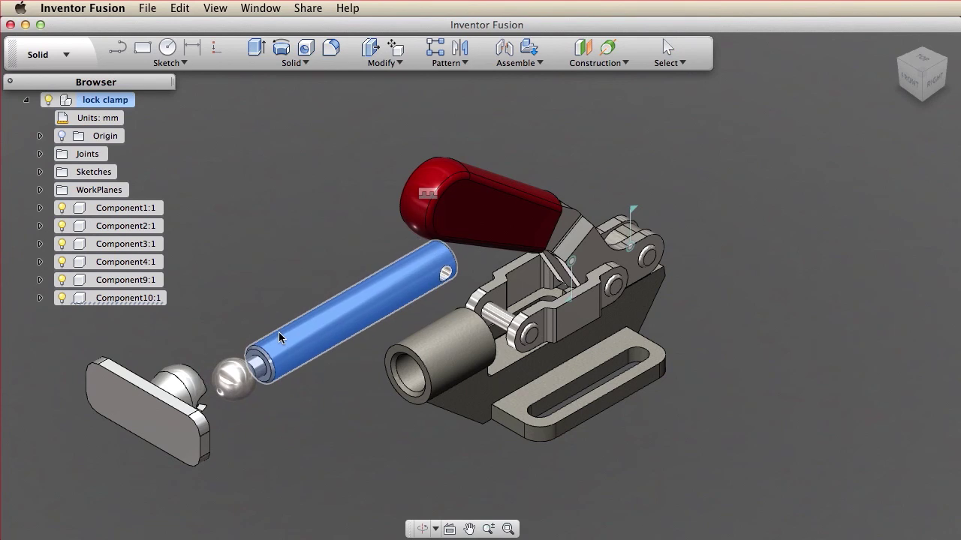
Move the clamp body, handle and sleeve up and to the right, clear of the pushrod.
click(250, 304)
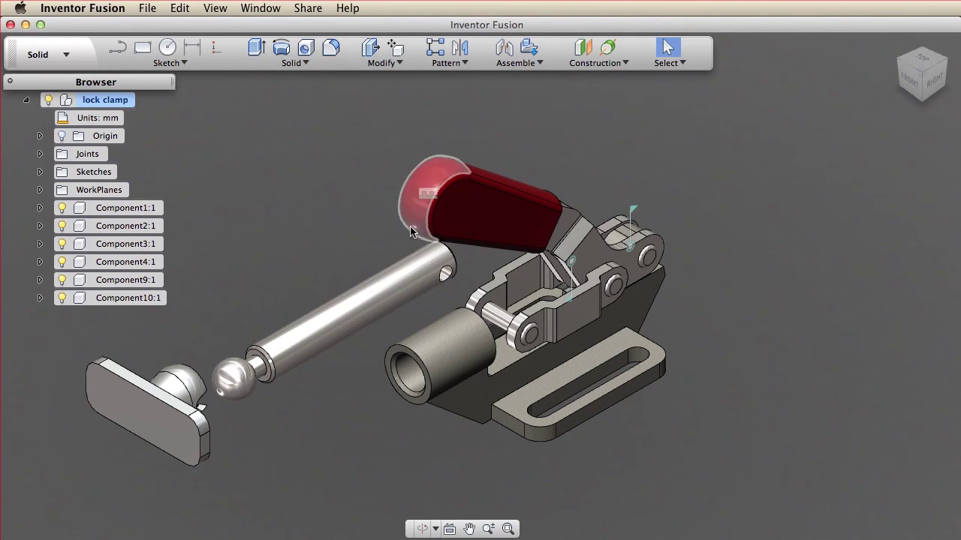
drag(410, 225, 424, 207)
key(Escape)
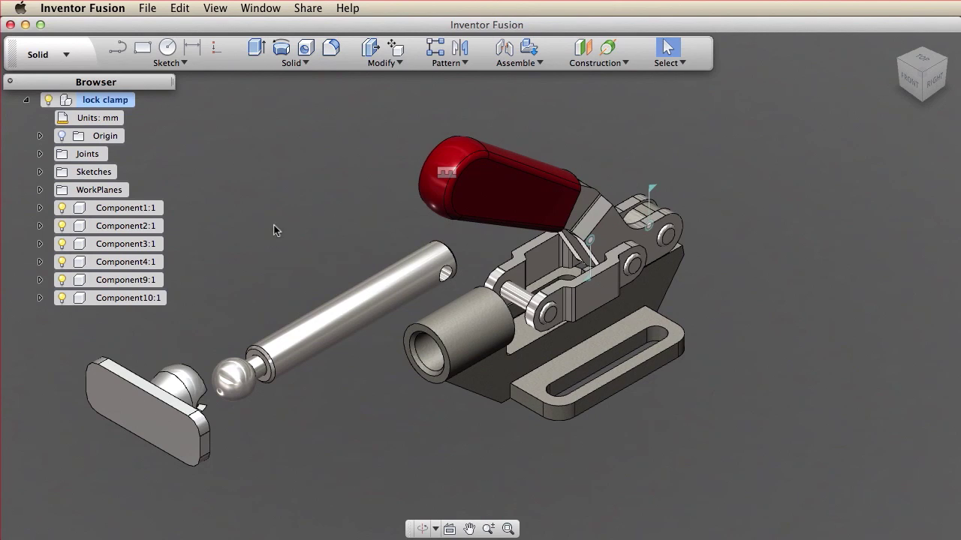
Ground Component1:1, swing the handle to test the linkage, and reveal the existing joints.
right_click(122, 210)
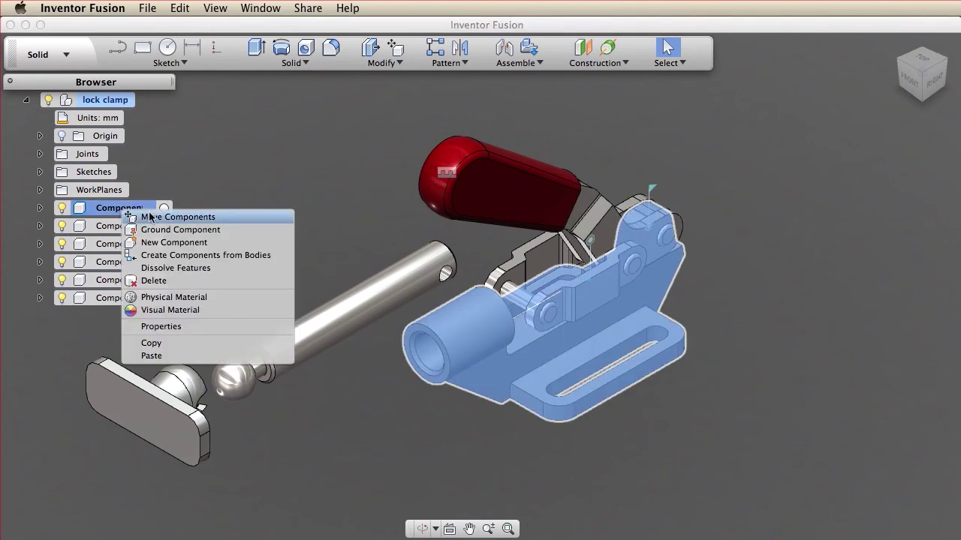
click(177, 229)
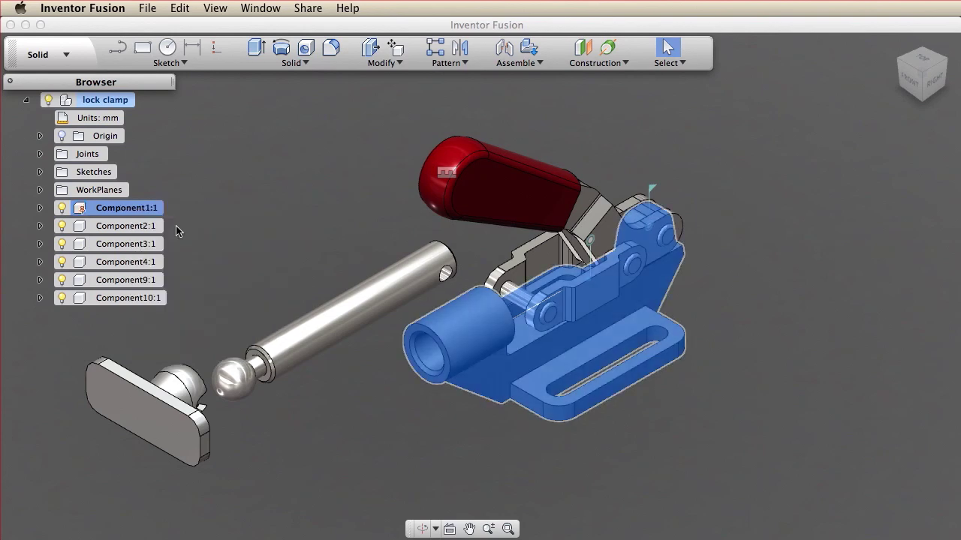
drag(434, 207, 533, 190)
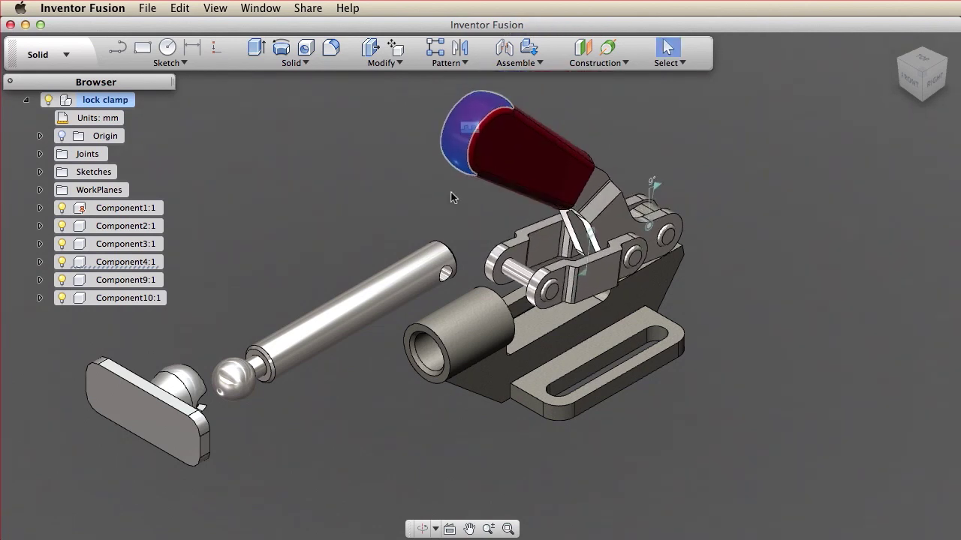
click(40, 154)
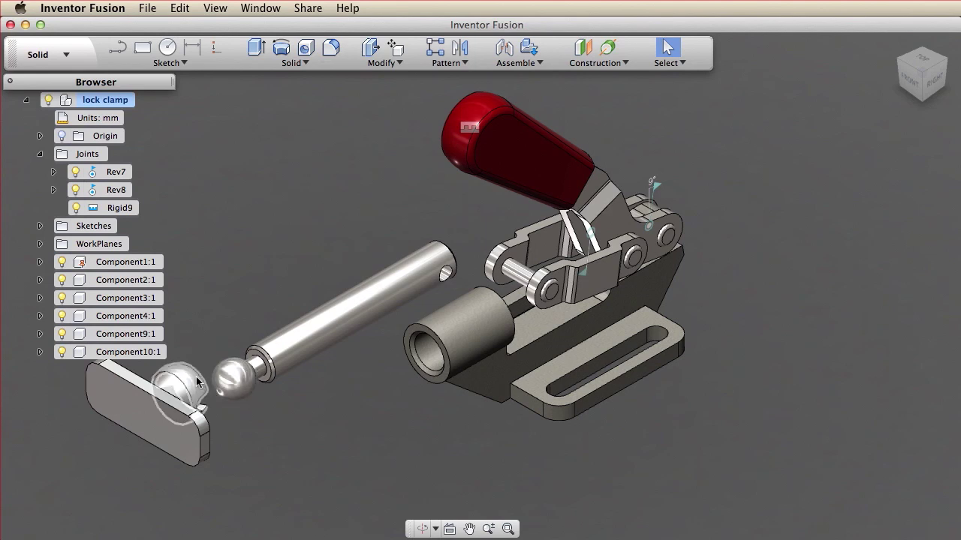
Start a new joint from Assemble > Joint.
click(504, 49)
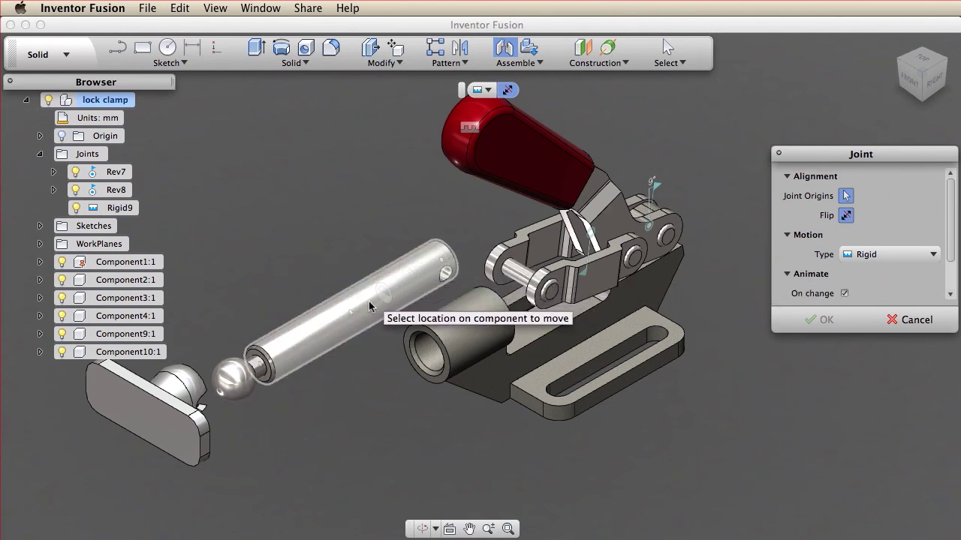
Snap the pushrod end's ring point to the sleeve bore's ring point.
click(268, 372)
mouse_move(268, 372)
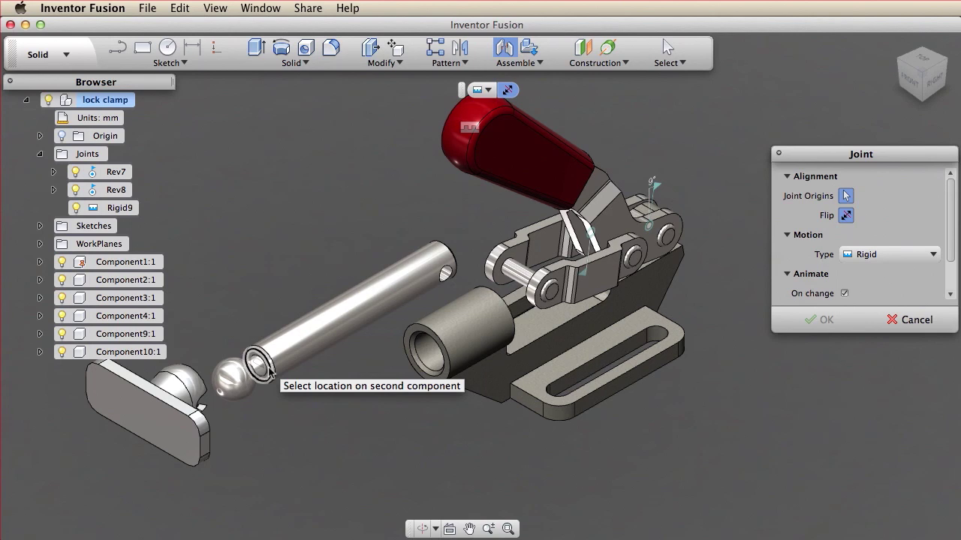
click(425, 377)
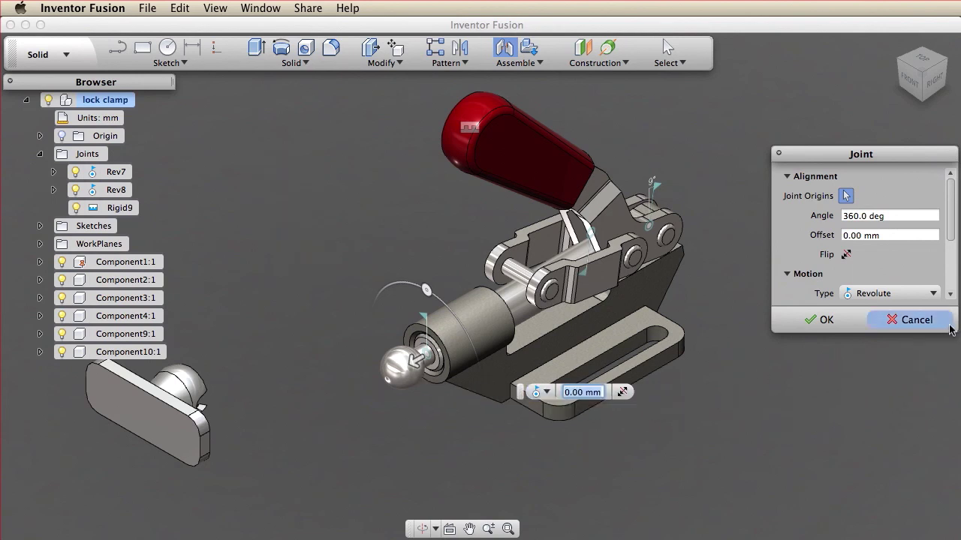
Make the pushrod joint Cylindrical with a 33 mm slide-out offset, creating Cyl12.
click(896, 294)
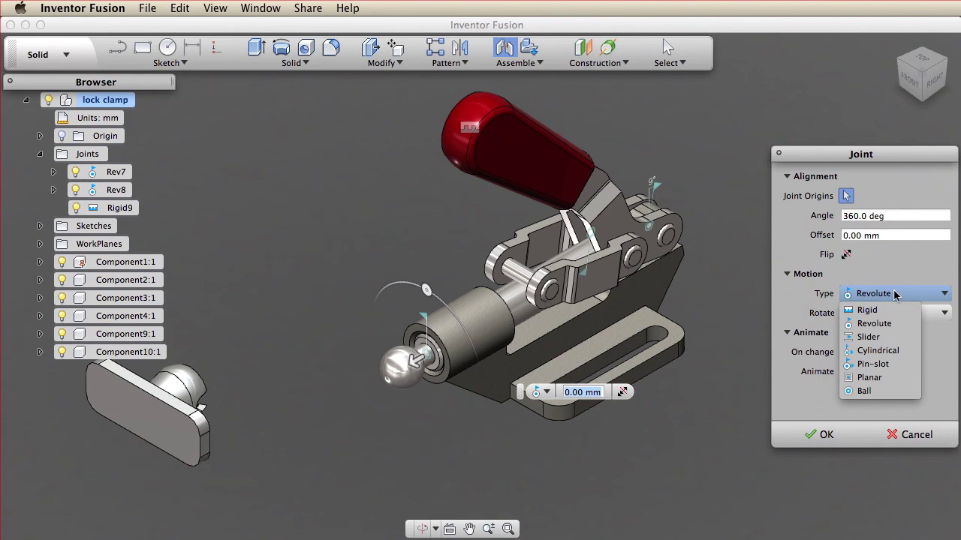
click(895, 351)
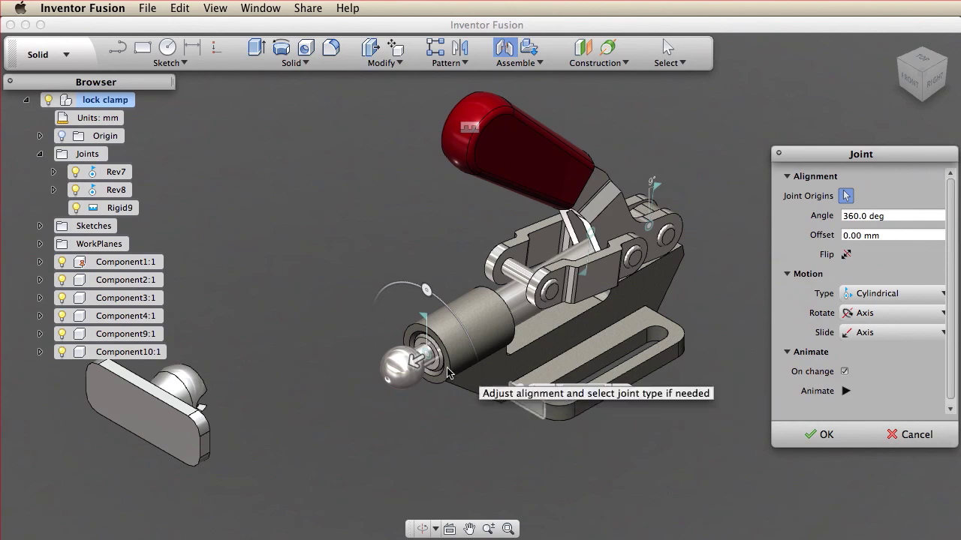
click(422, 360)
drag(422, 361, 330, 407)
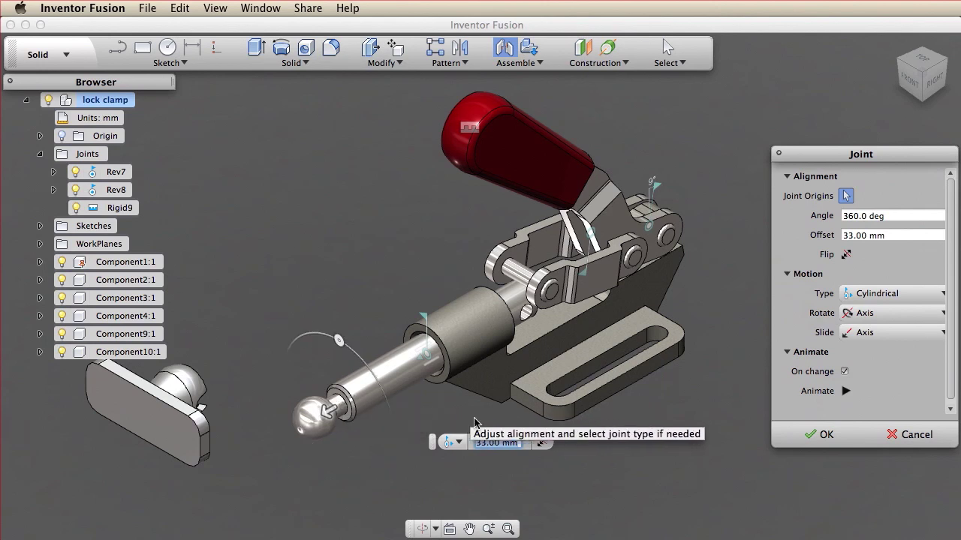
click(808, 436)
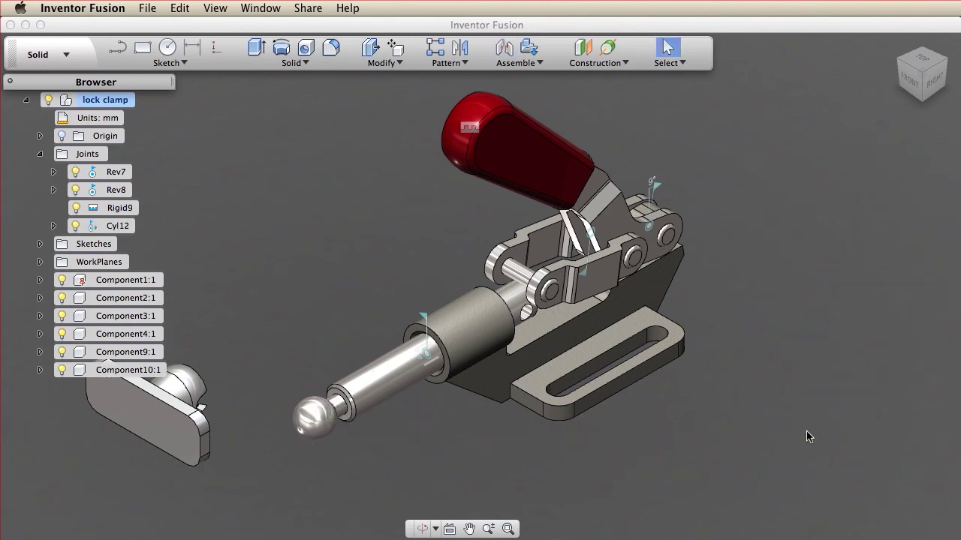
Begin another joint by picking the link pin and its mating location on the plunger.
scroll(807, 436, up, 4)
middle_drag(392, 306, 488, 327)
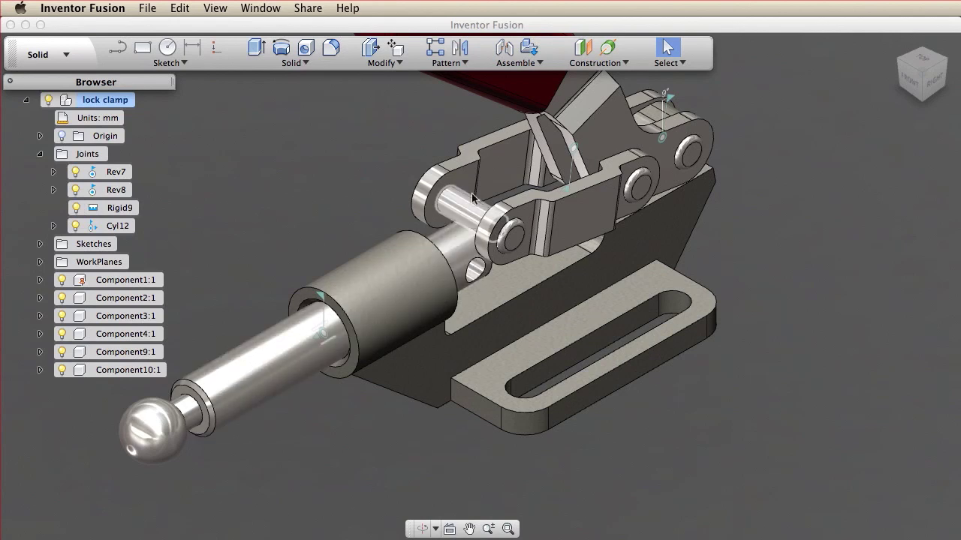
click(503, 51)
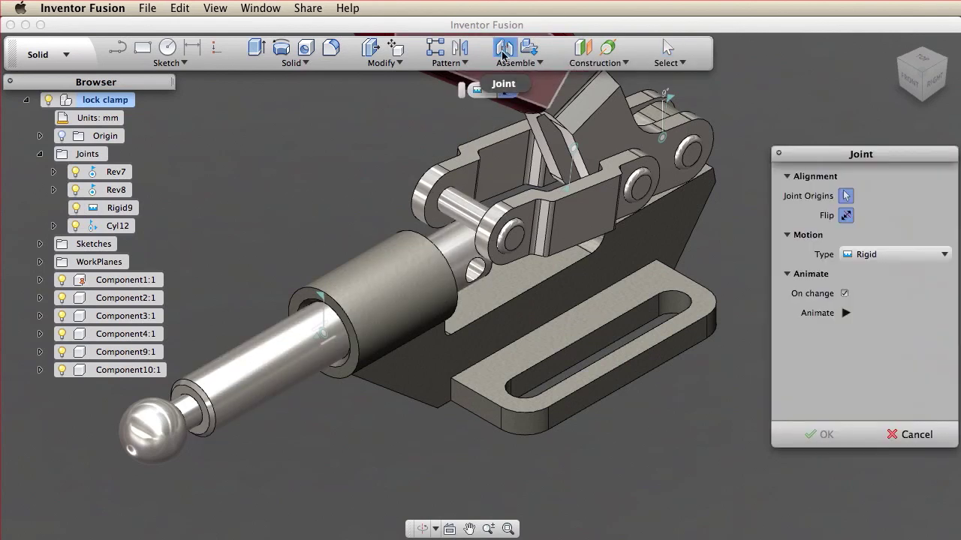
click(473, 213)
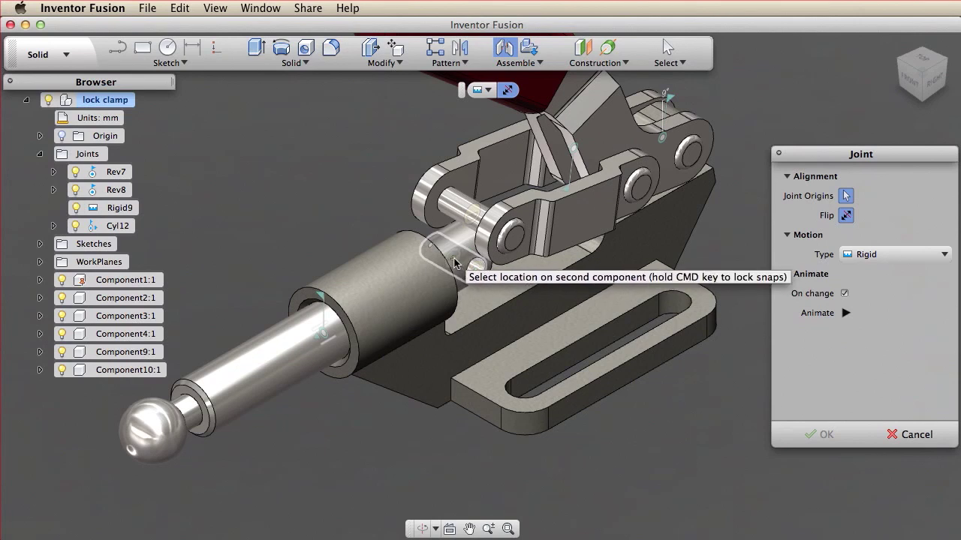
click(454, 263)
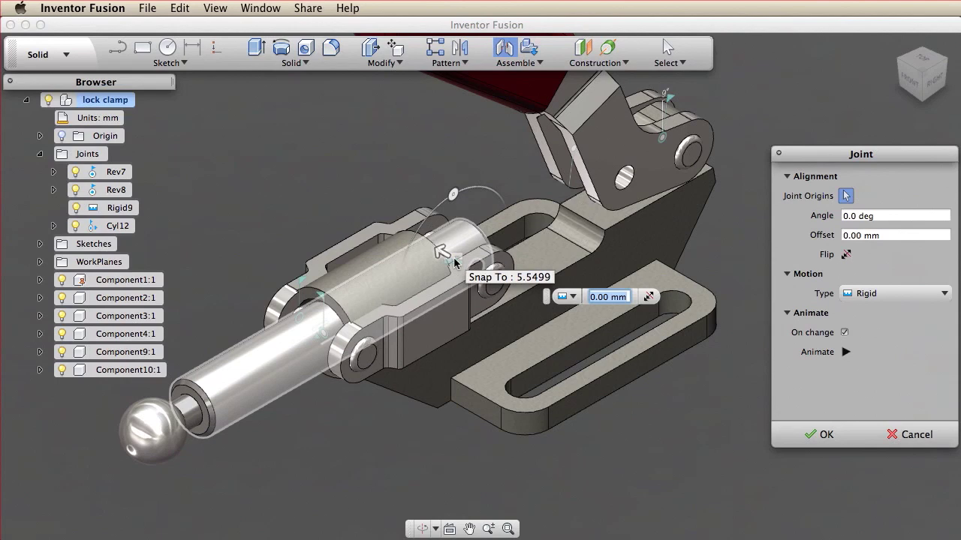
Rotate the link to 180 and create the joint as Revolute, Rev13.
drag(460, 189, 627, 314)
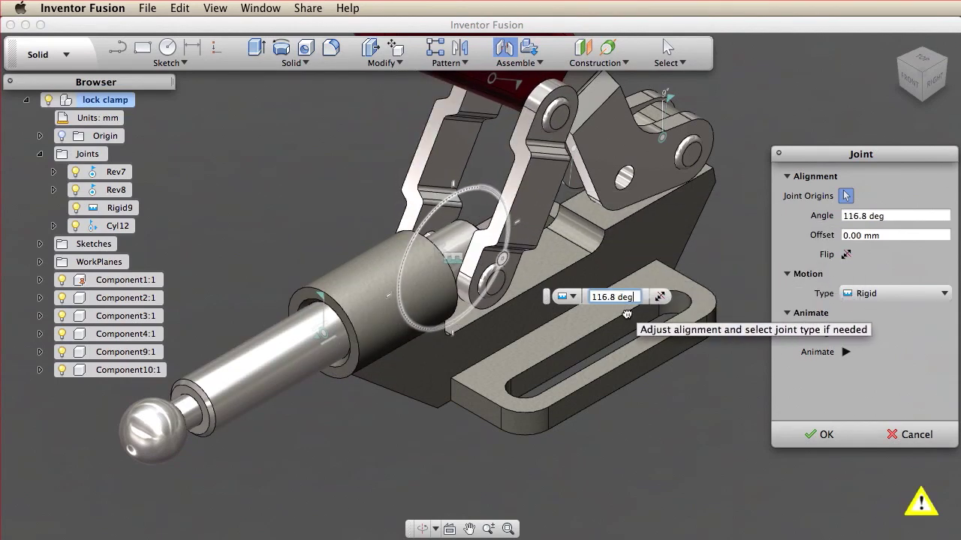
text(180)
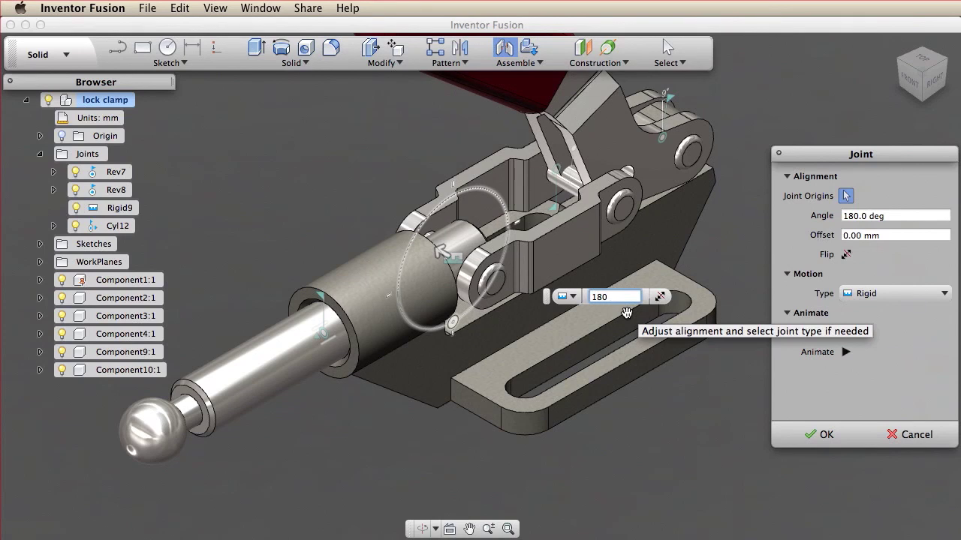
click(852, 295)
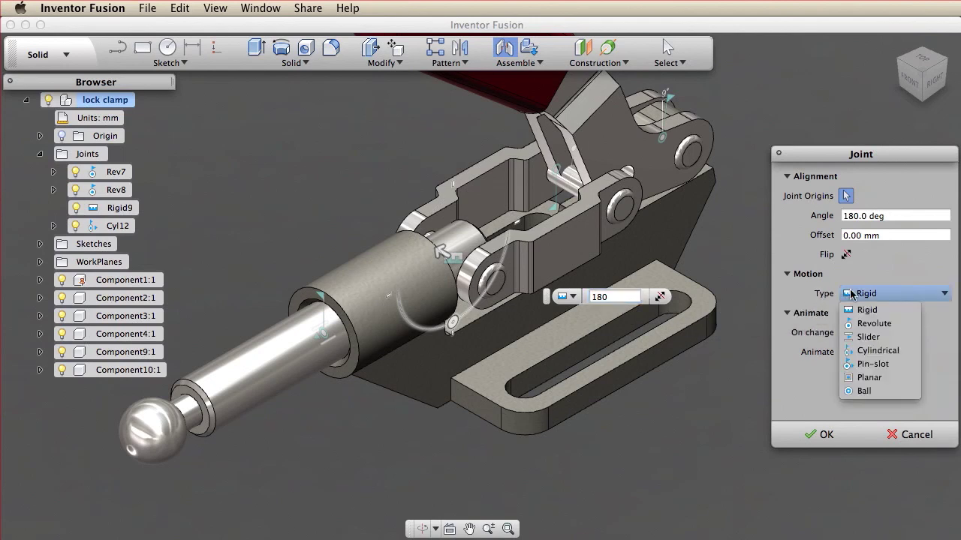
click(873, 325)
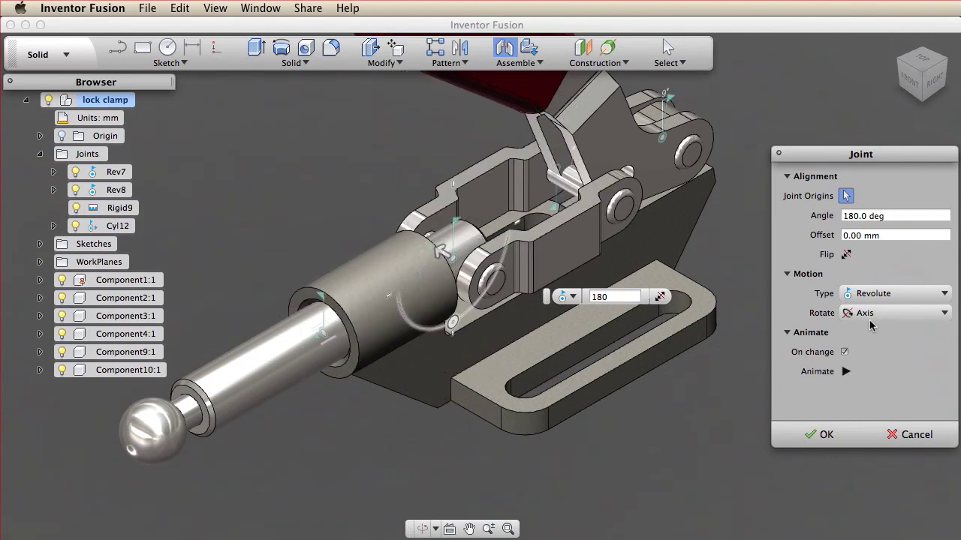
click(825, 435)
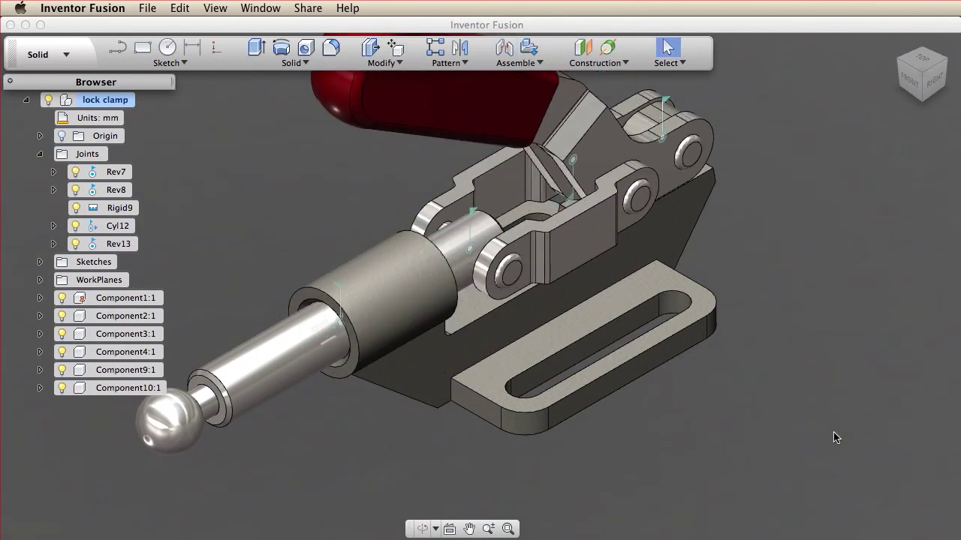
From the right view, swing the red handle up to flex the linkage to -8°, 16° and -24°.
click(931, 81)
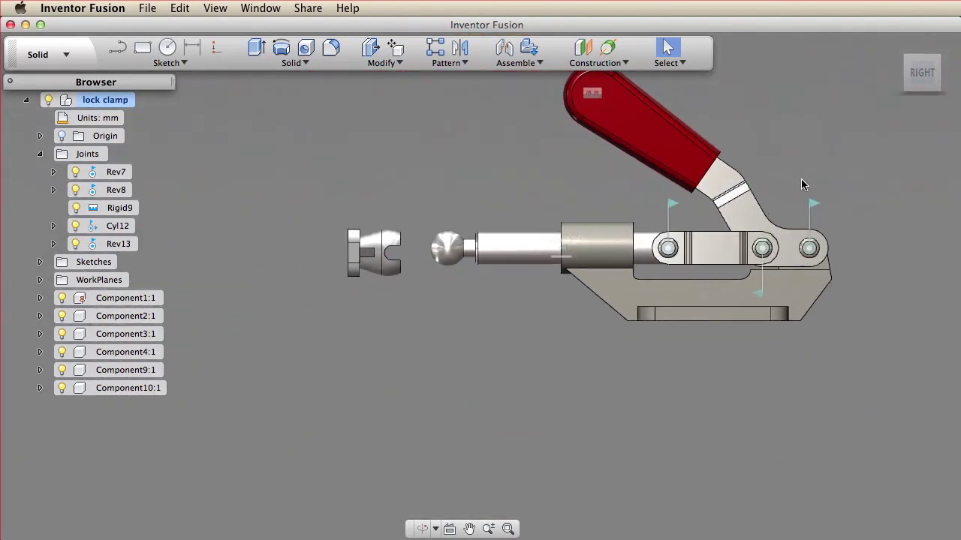
drag(601, 214, 556, 213)
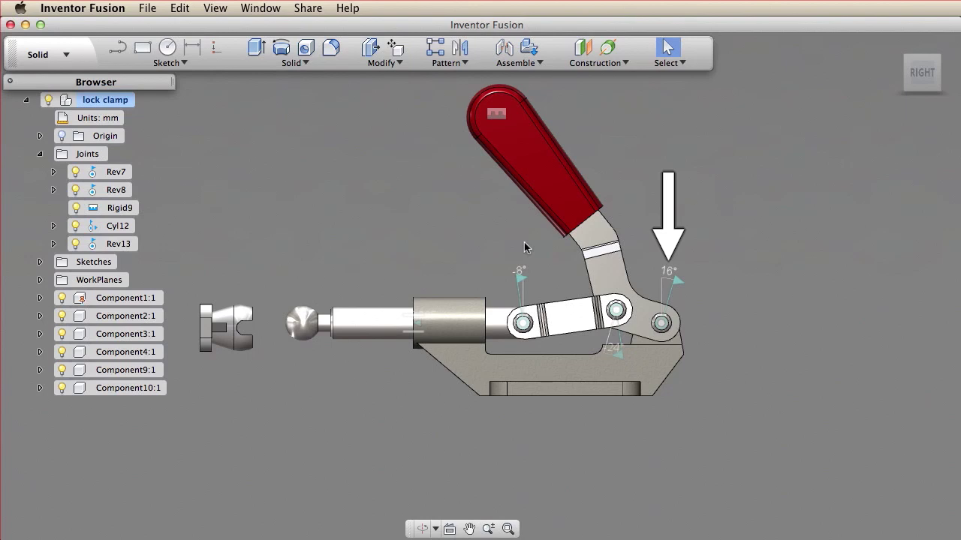
Select joint Rev7 and start driving it, rotating the linkage and handle.
click(678, 284)
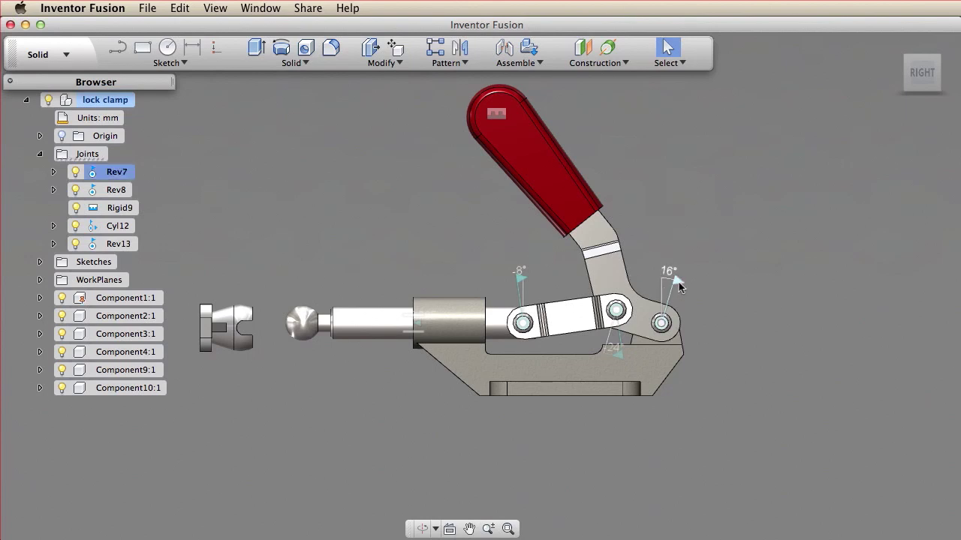
right_click(677, 284)
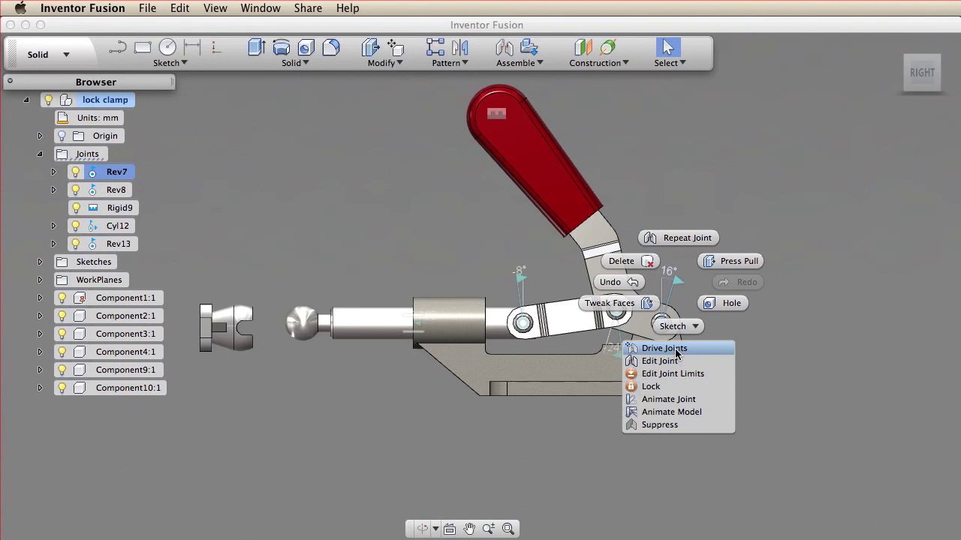
click(880, 442)
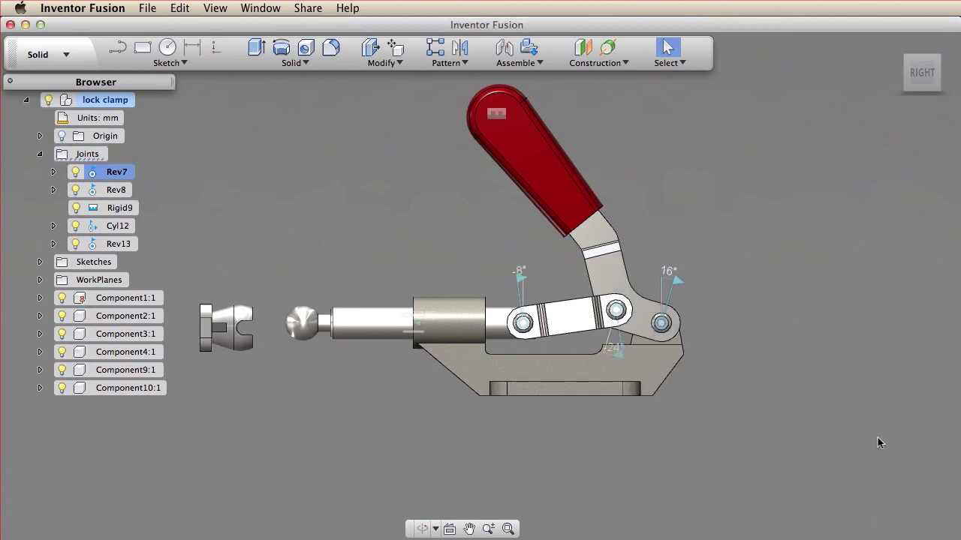
click(677, 282)
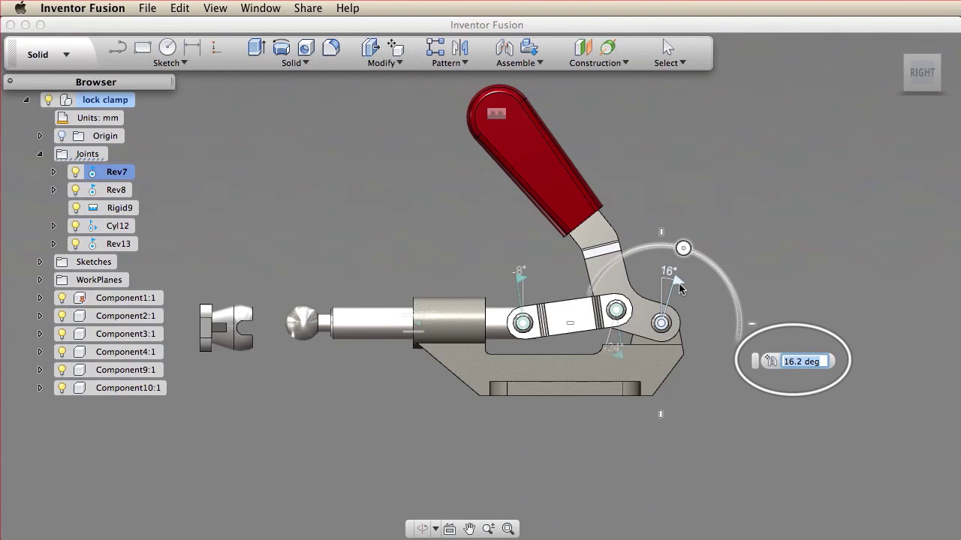
drag(719, 285, 753, 288)
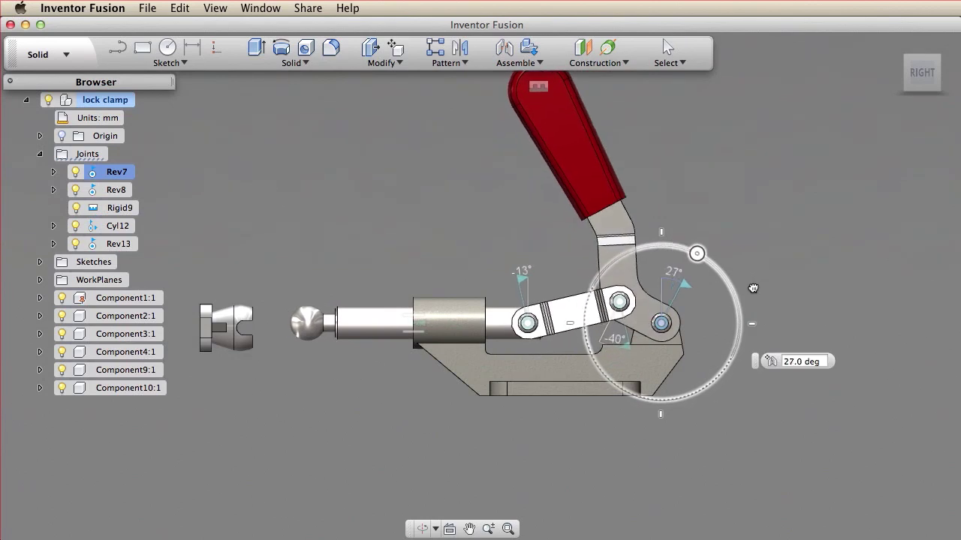
Set Rev7's angle to 0° so the links lie straight, then finish driving.
key(Tab)
text(30)
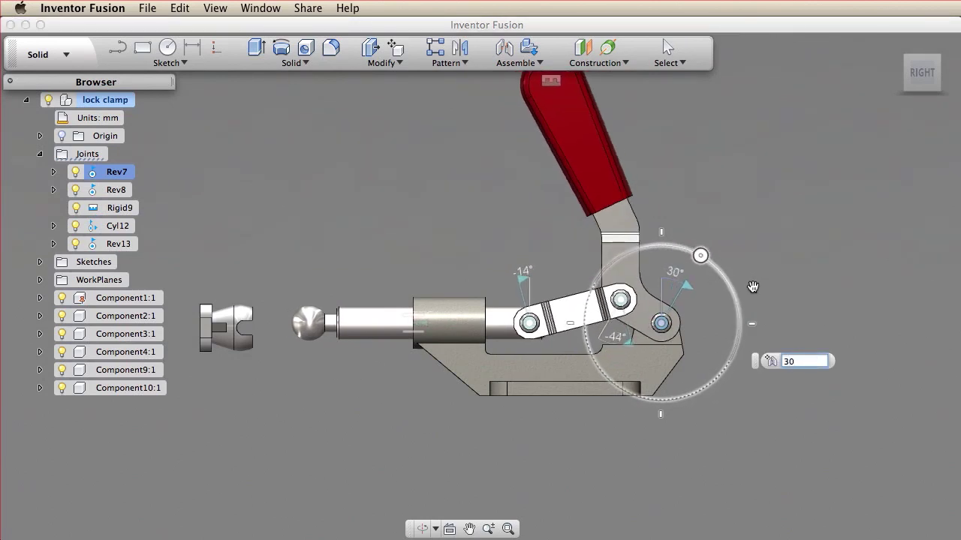
key(BackSpace)
key(BackSpace)
text(0)
key(Return)
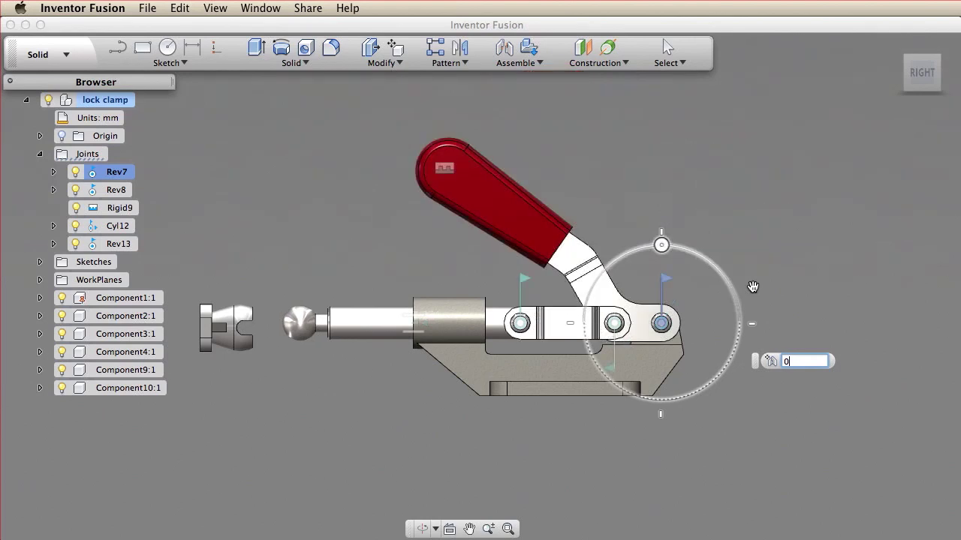
right_click(753, 287)
Finish driving the previous joint and bring the clamp pad and plunger ball end into view.
click(801, 287)
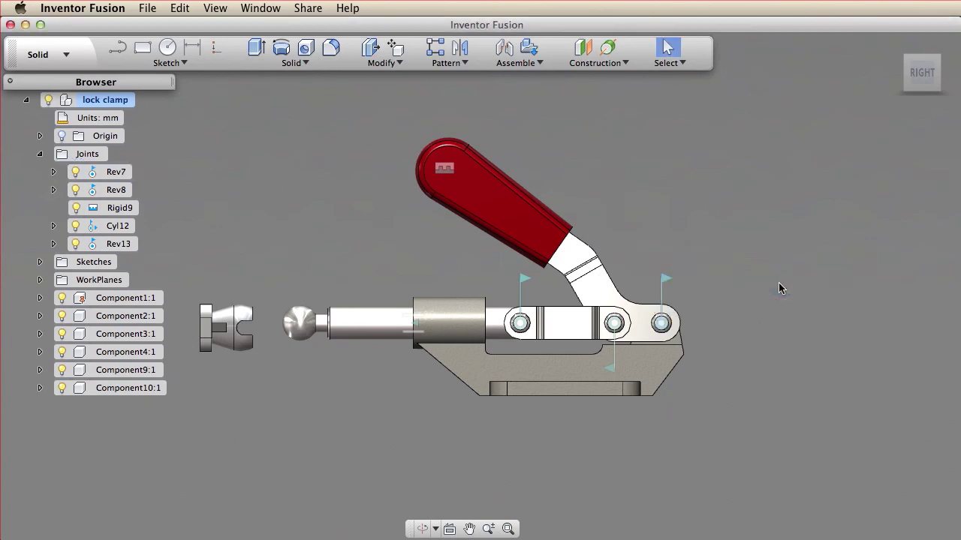
key(F6)
scroll(489, 273, up, 5)
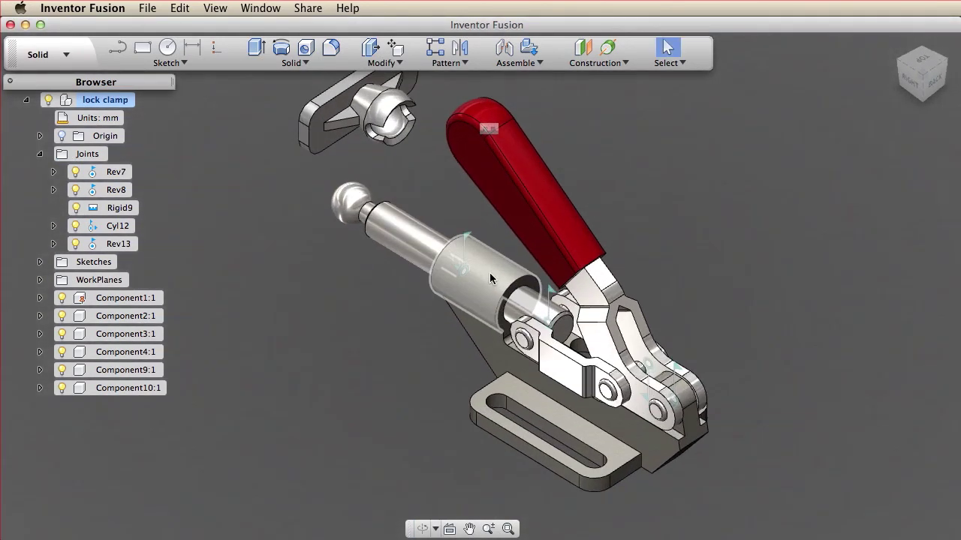
middle_drag(474, 201, 572, 365)
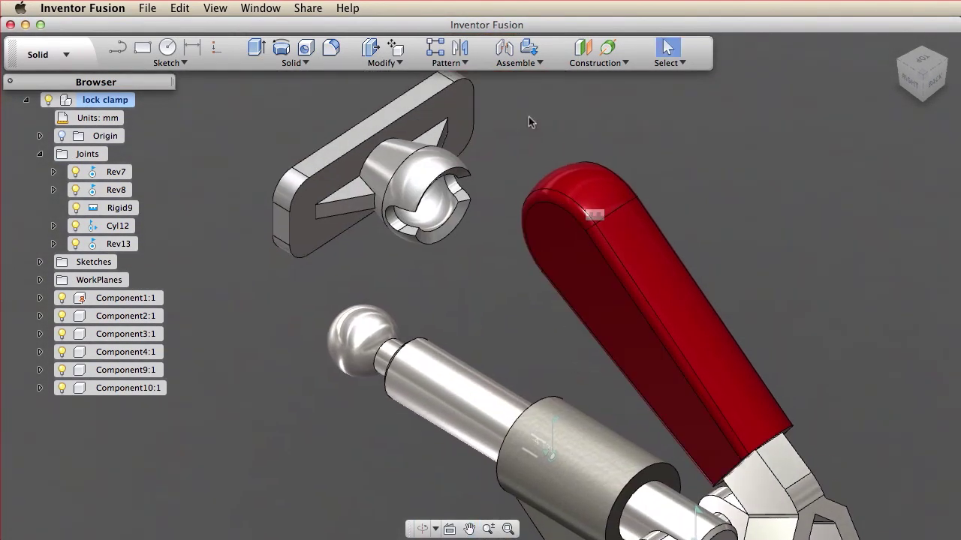
Create Ball14, a ball joint from the pad's socket to the plunger's ball end.
click(506, 51)
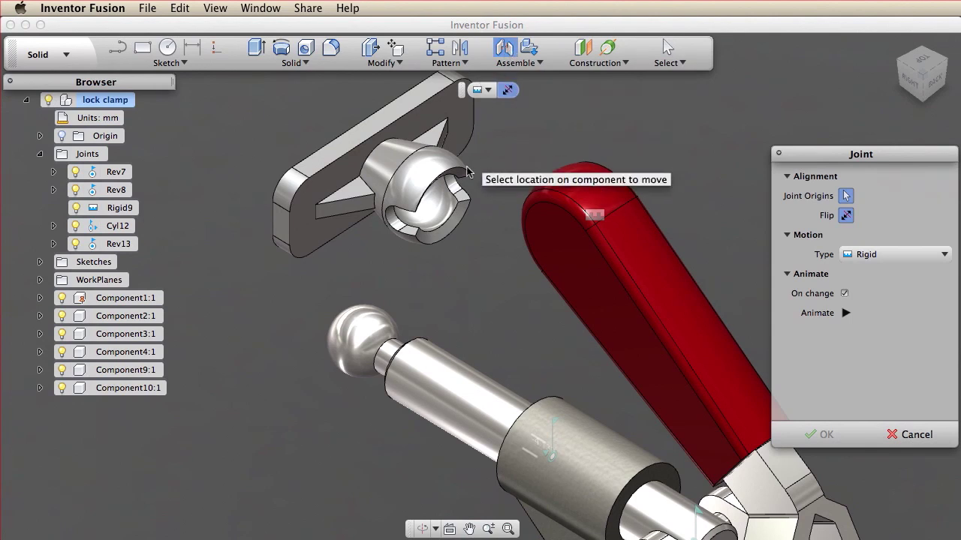
click(436, 214)
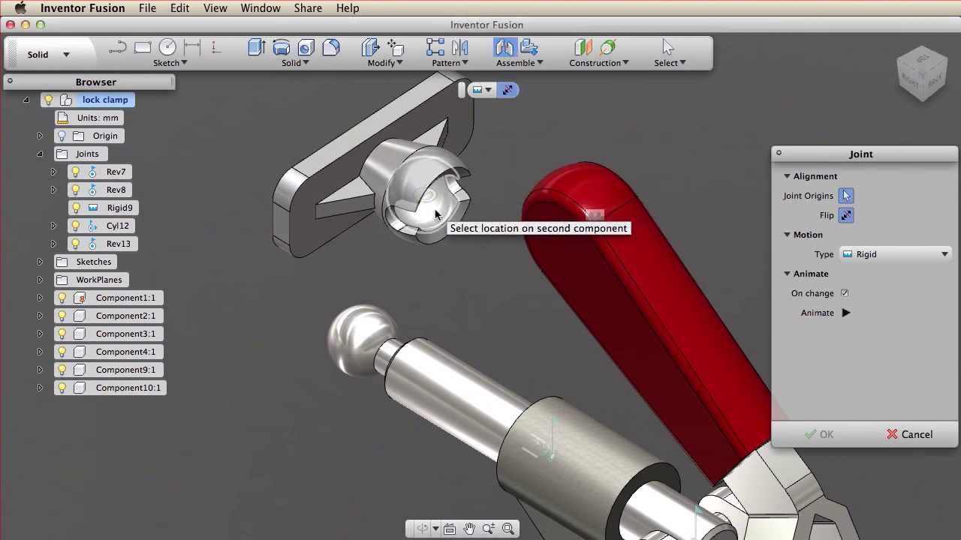
click(367, 323)
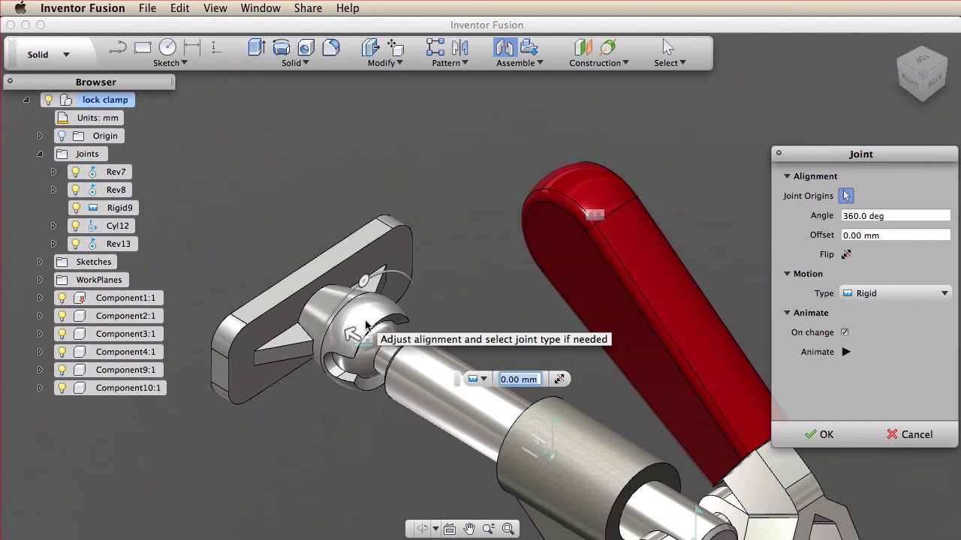
click(478, 379)
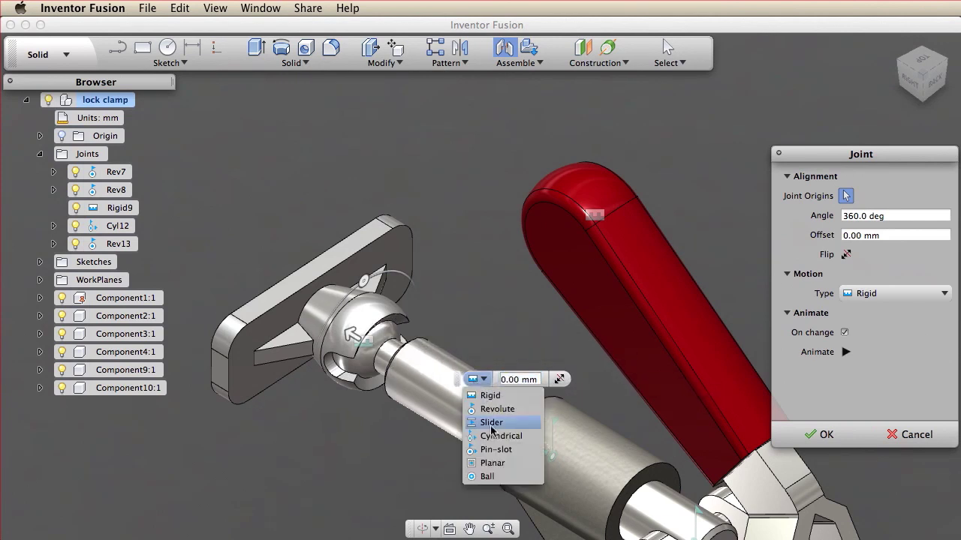
click(490, 476)
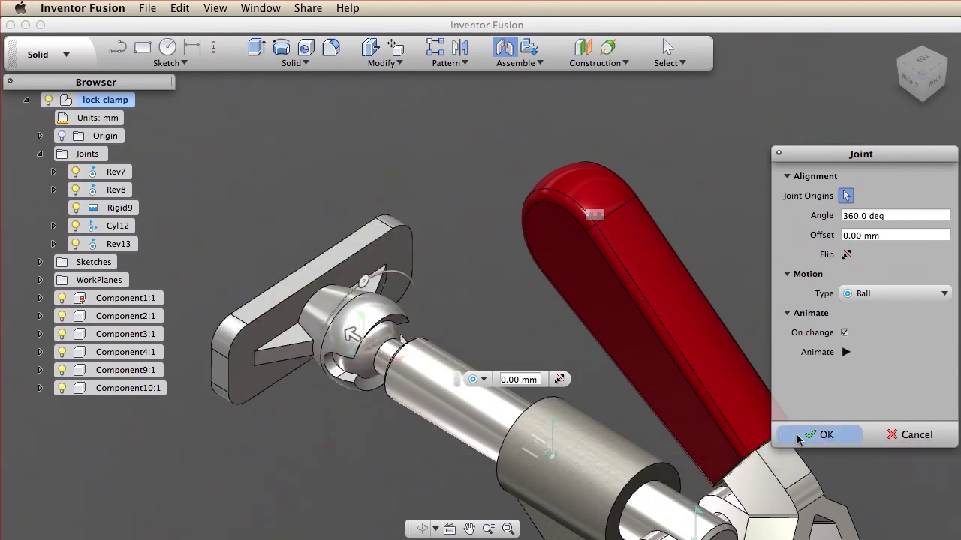
click(819, 434)
click(894, 45)
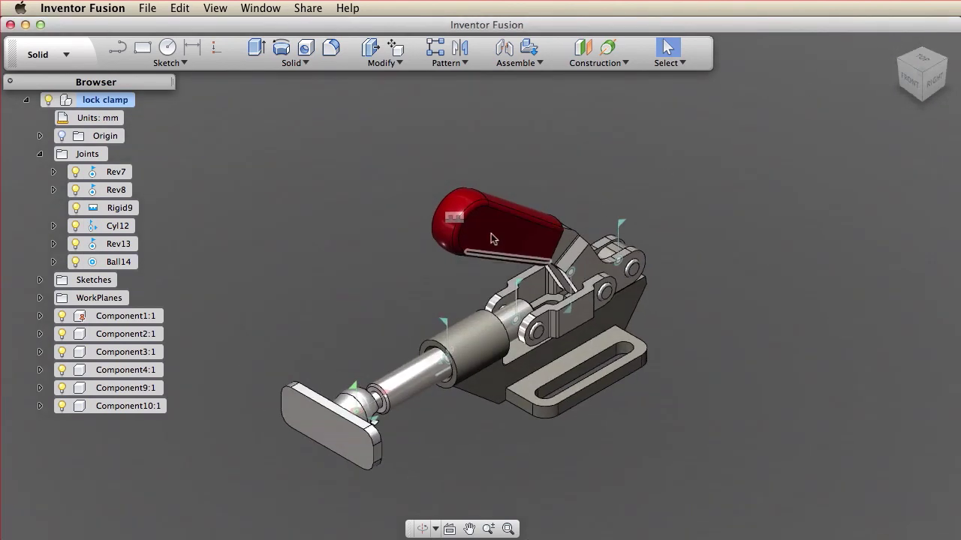
Drag the red handle upright so the linkage, pushrod and pad follow through their joints.
drag(494, 232, 418, 262)
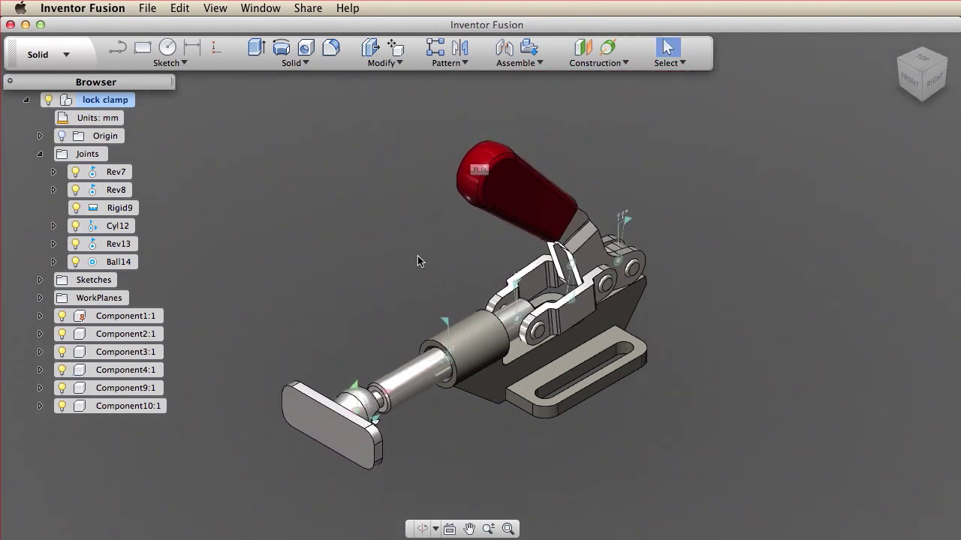